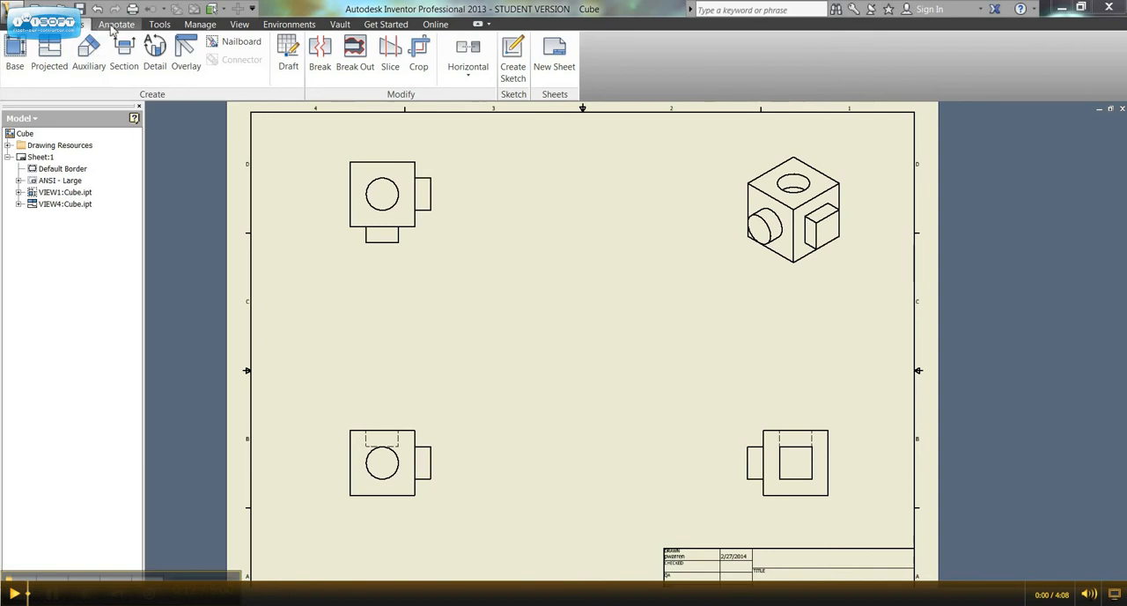
Step: Dimension how far the rectangular side boss projects from the cube in the front view, keeping the default dimension text
click(115, 24)
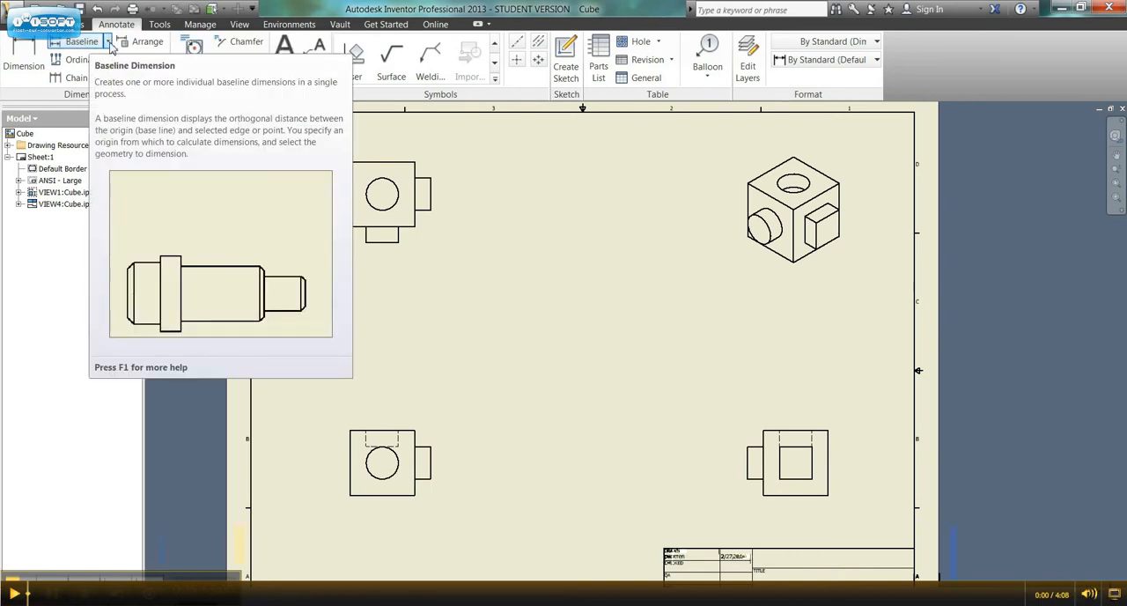
click(109, 43)
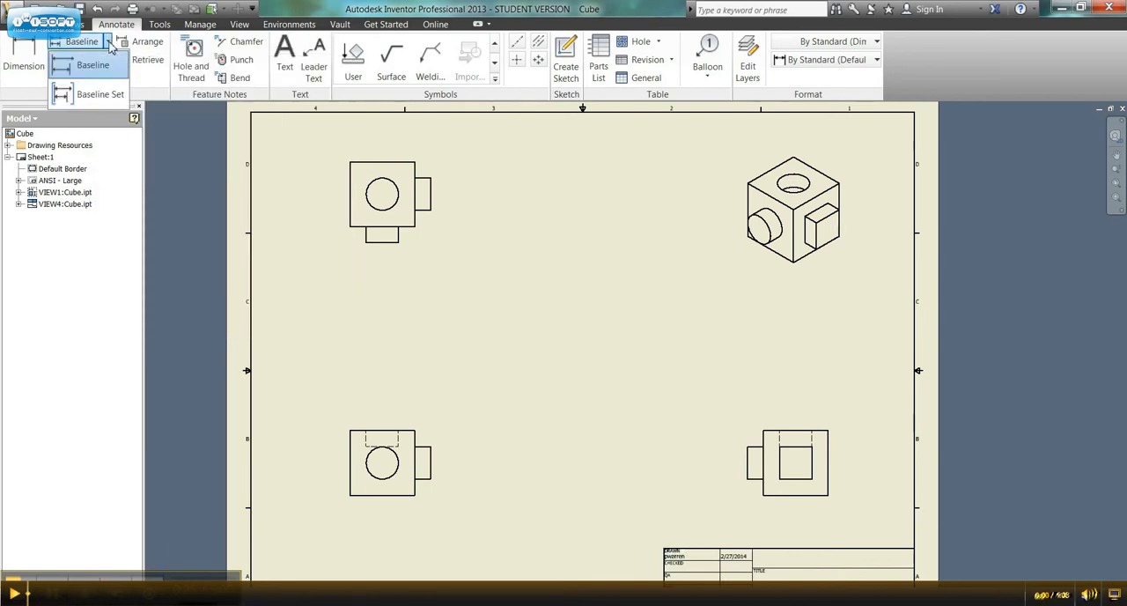
click(101, 94)
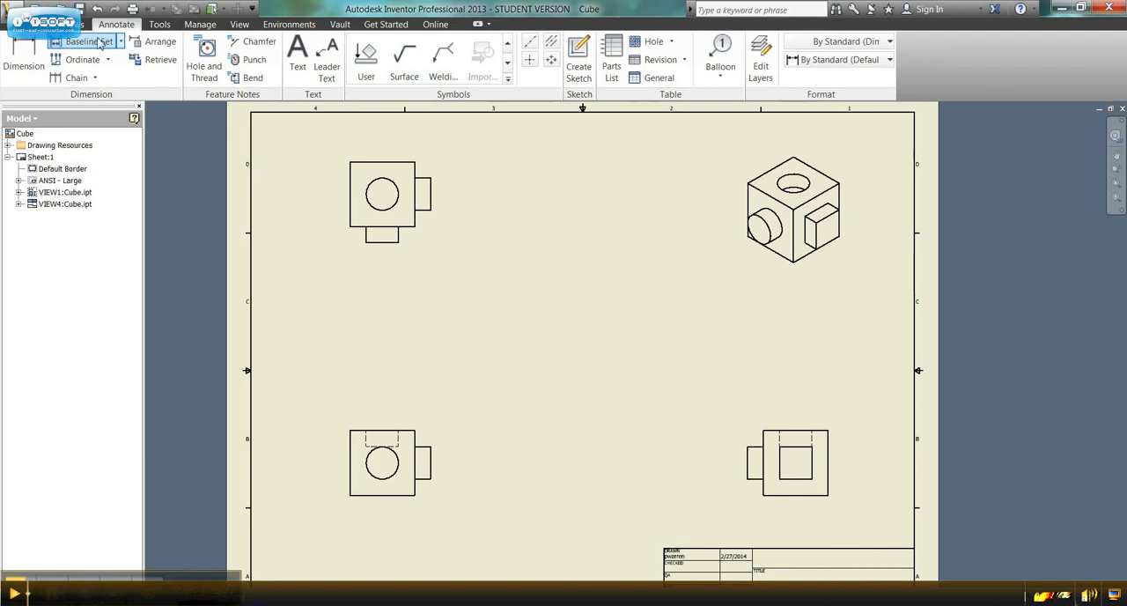
click(17, 53)
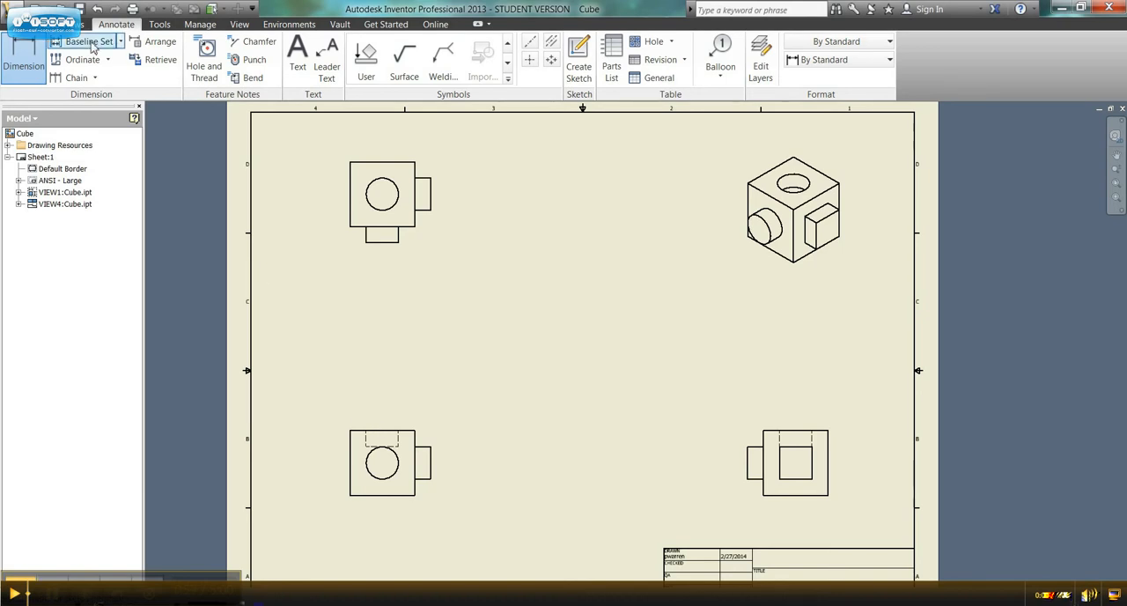
click(416, 464)
click(458, 468)
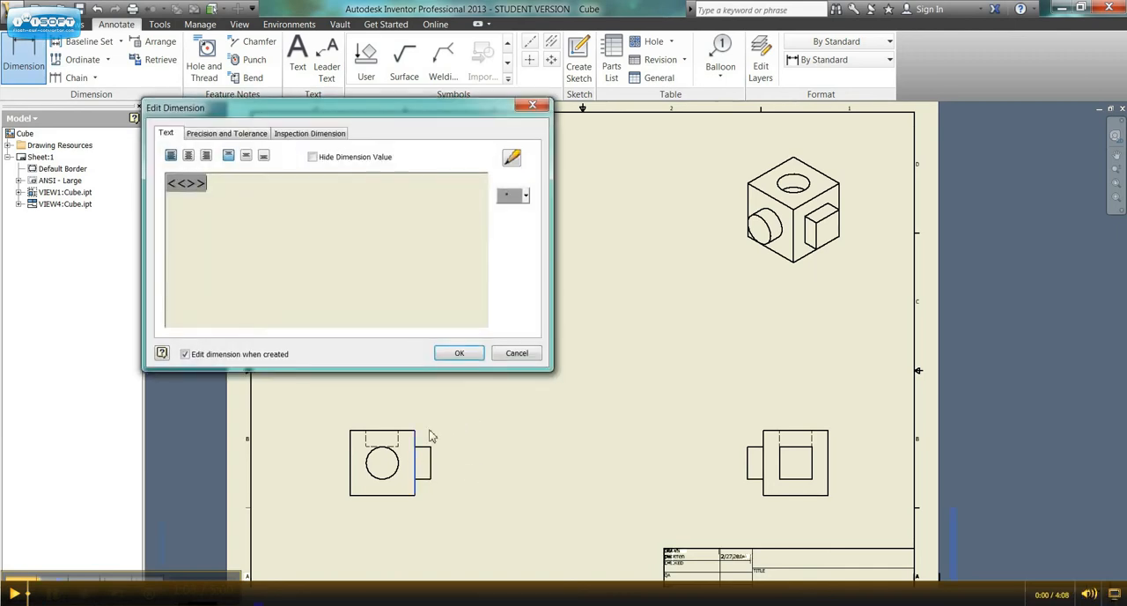
click(461, 351)
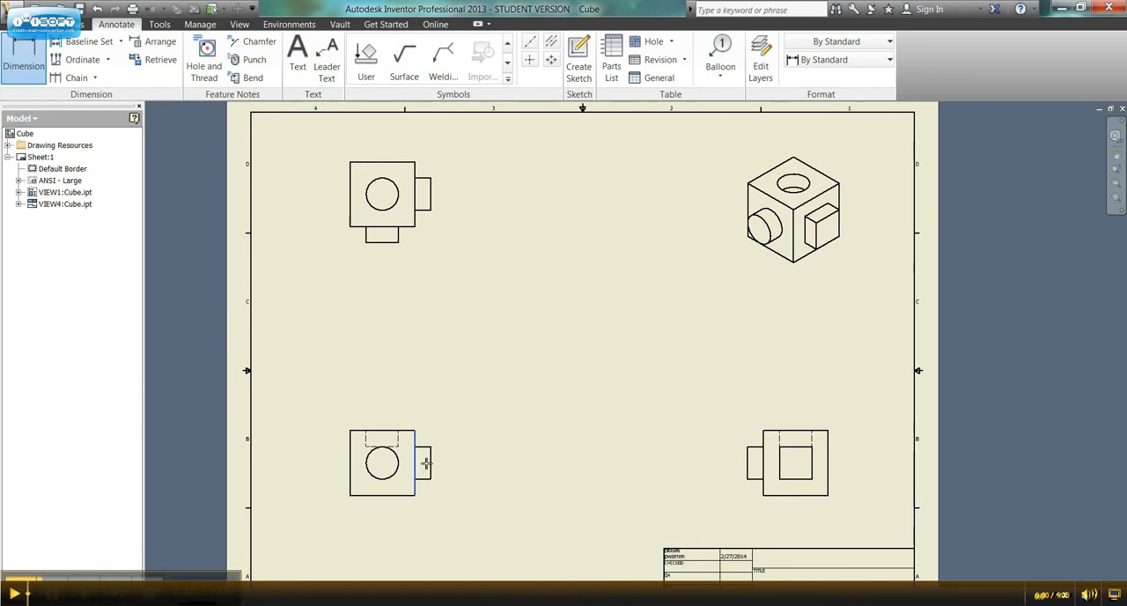
click(430, 465)
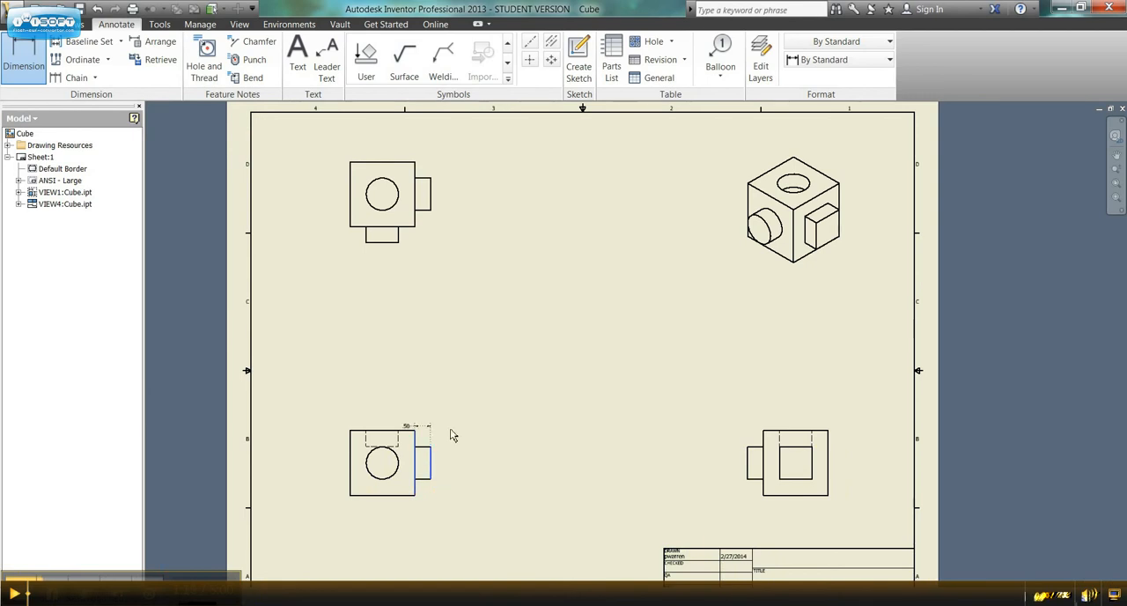
click(449, 445)
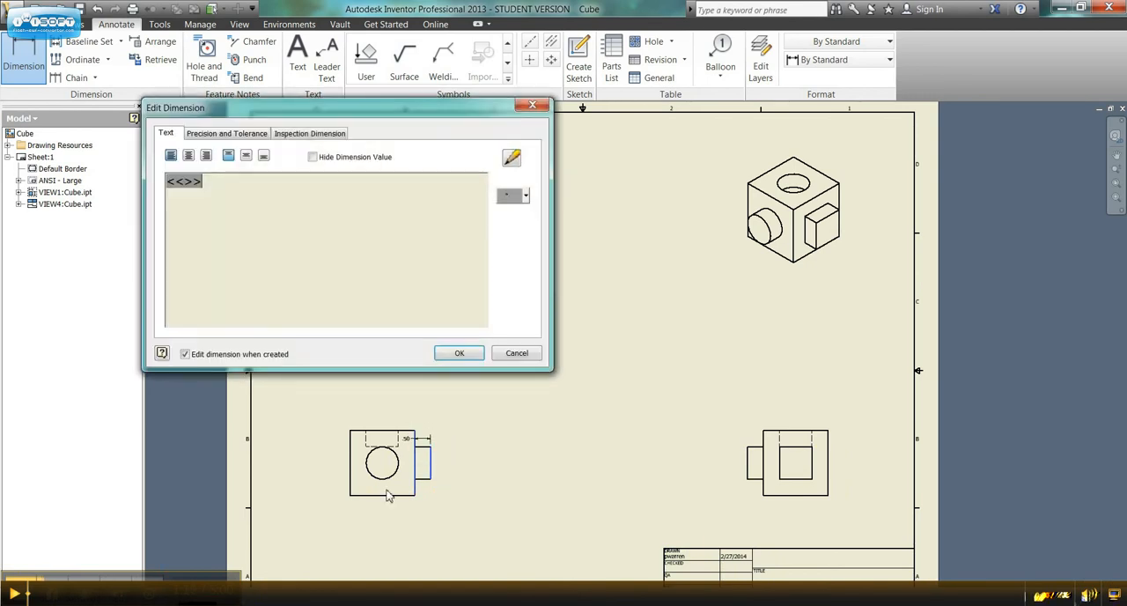
click(460, 352)
Step: Dimension the cube's overall height in the front view, placing the dimension outside the side boss with default text
click(390, 495)
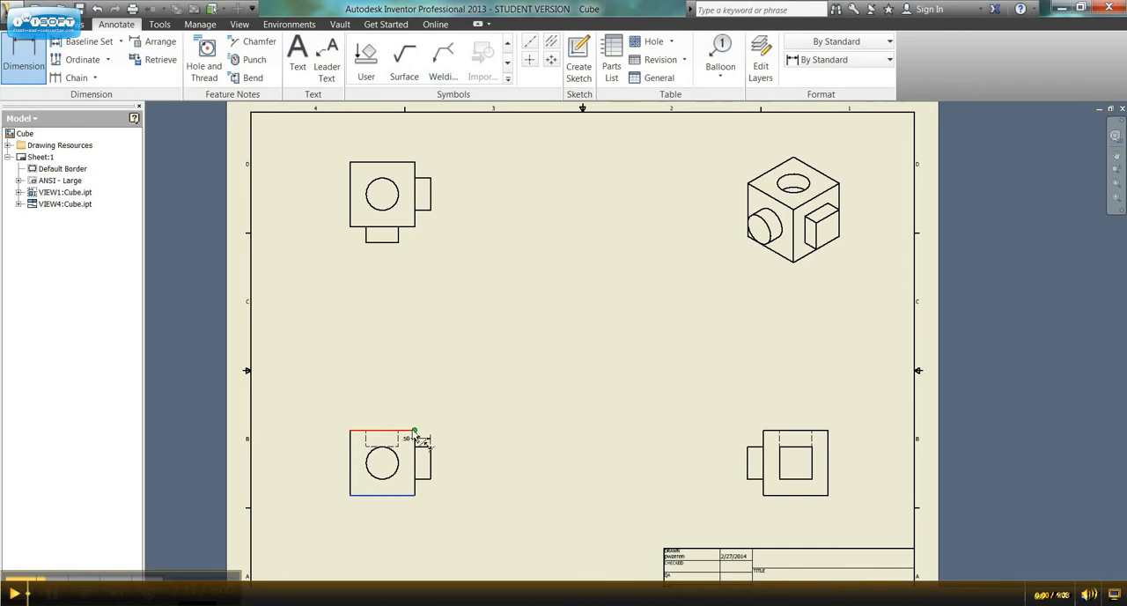
click(408, 431)
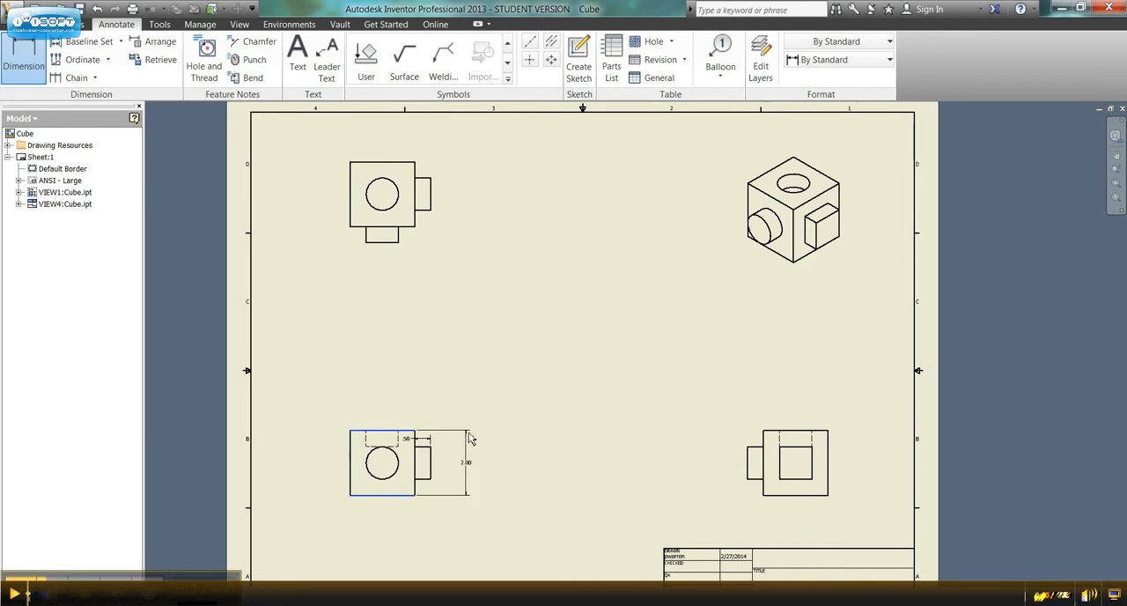
click(468, 439)
click(461, 353)
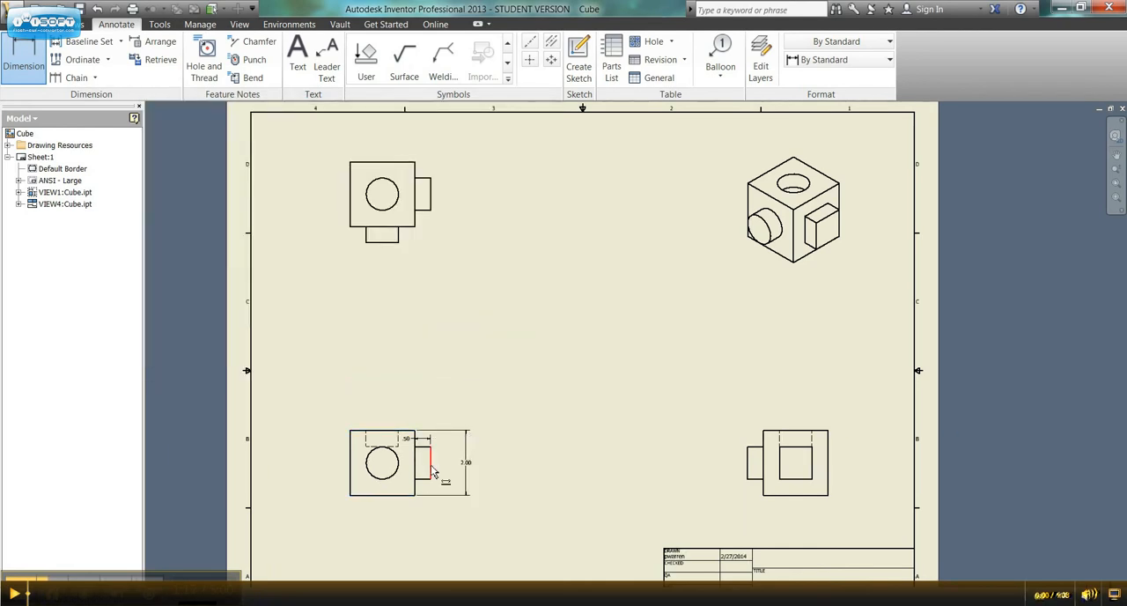
click(397, 495)
click(430, 473)
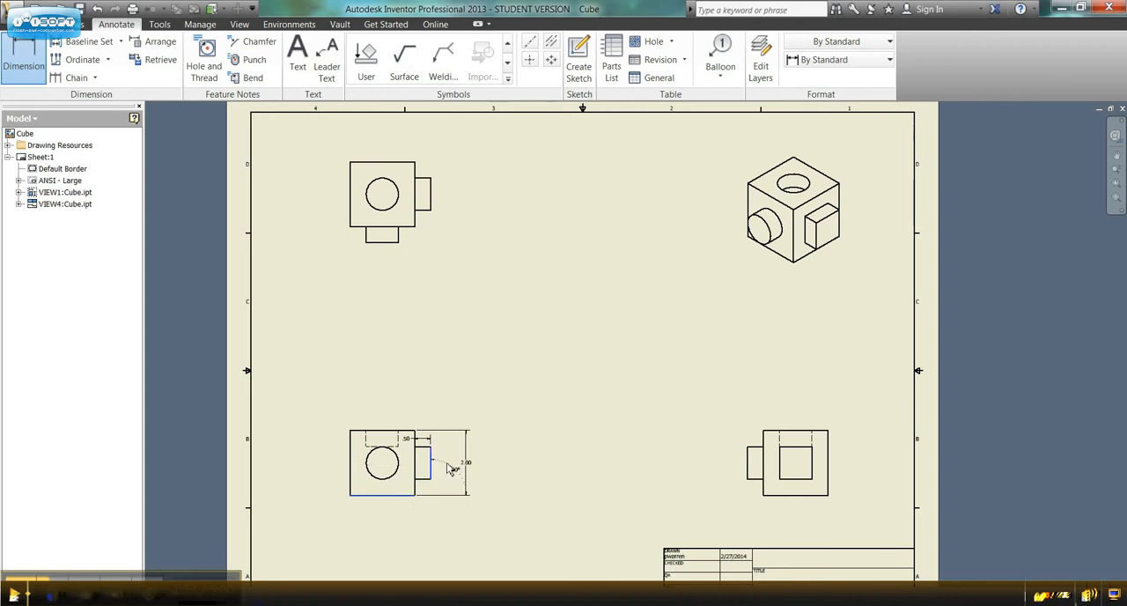
right_click(443, 473)
click(414, 464)
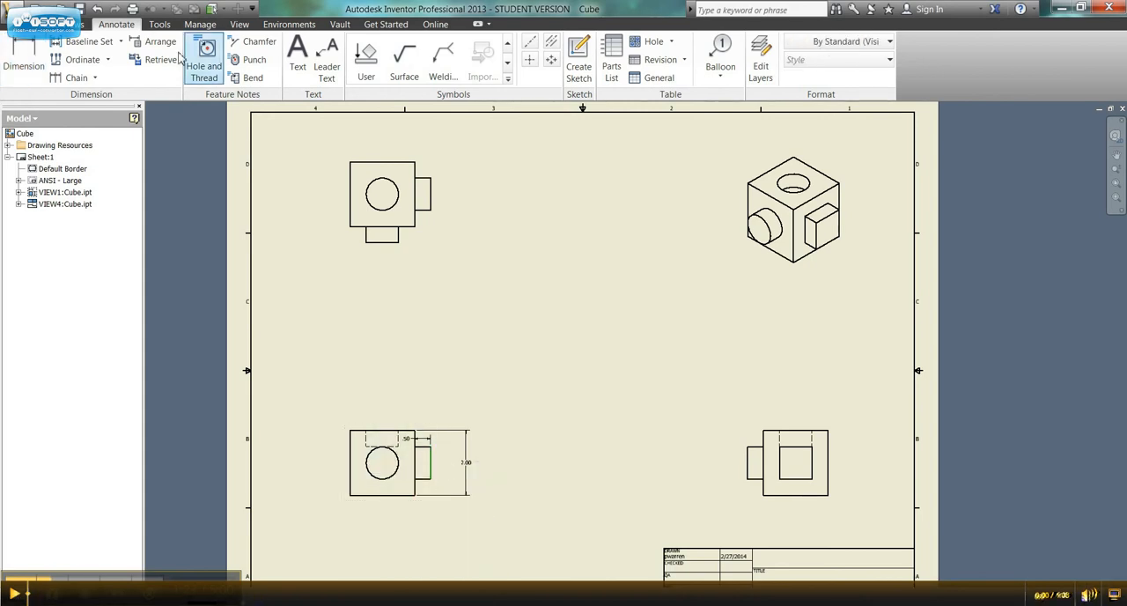
right_click(467, 404)
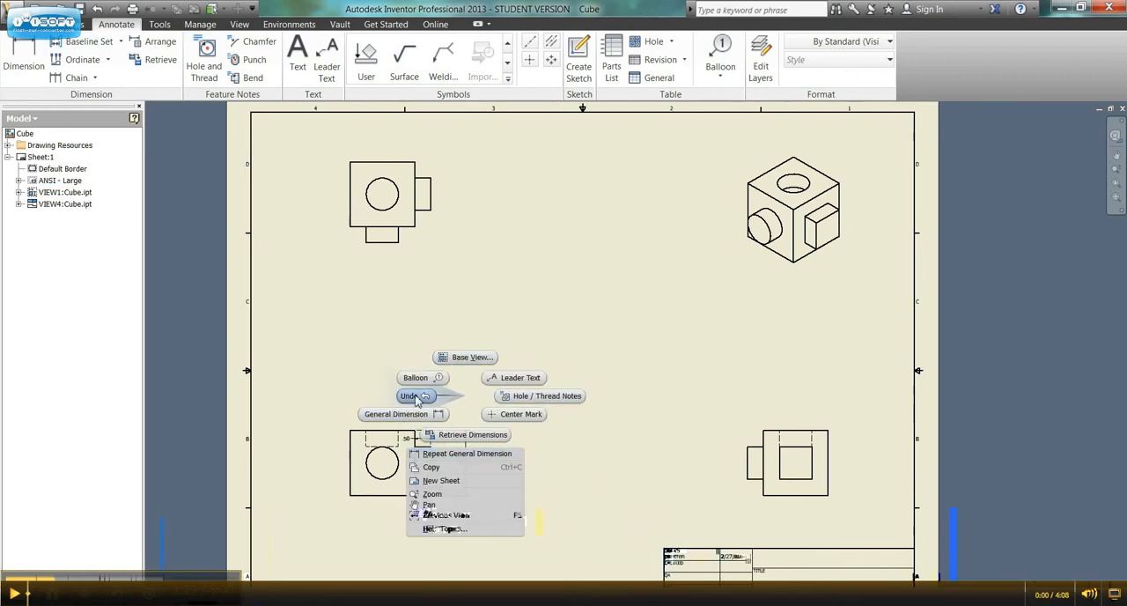
click(327, 359)
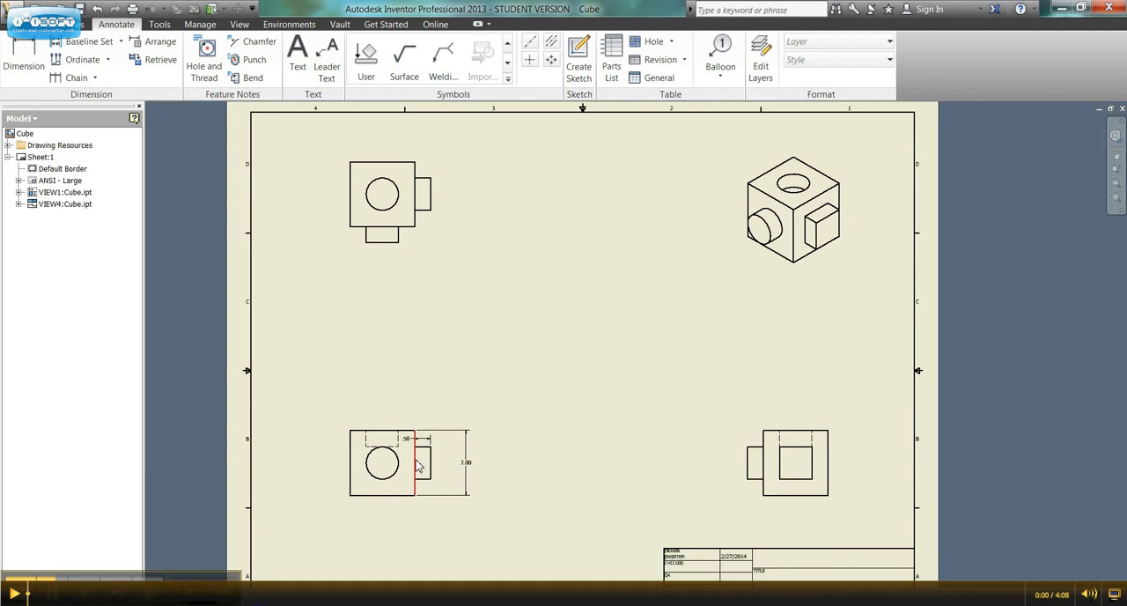
Step: Dimension the height of the side boss in the front view, placing it between the boss and the overall height dimension
click(23, 57)
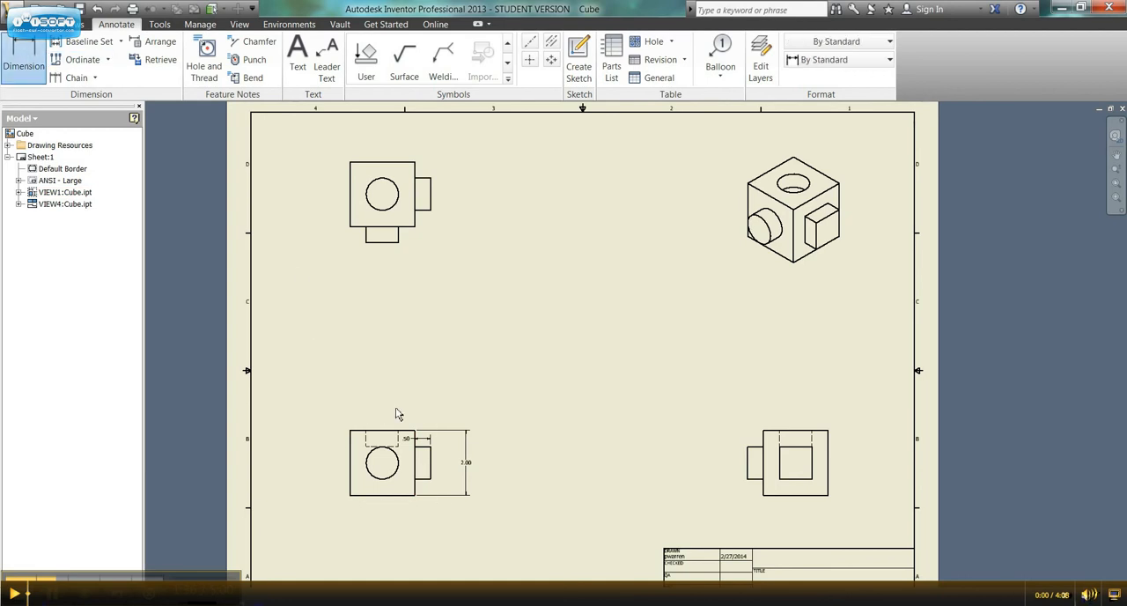
click(436, 462)
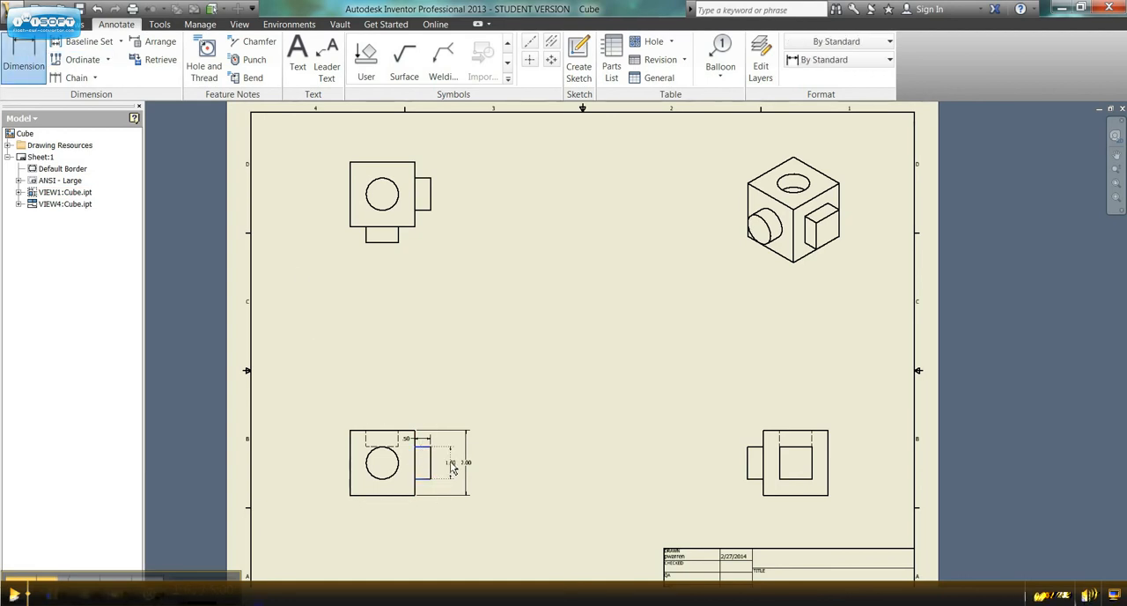
click(453, 469)
click(461, 352)
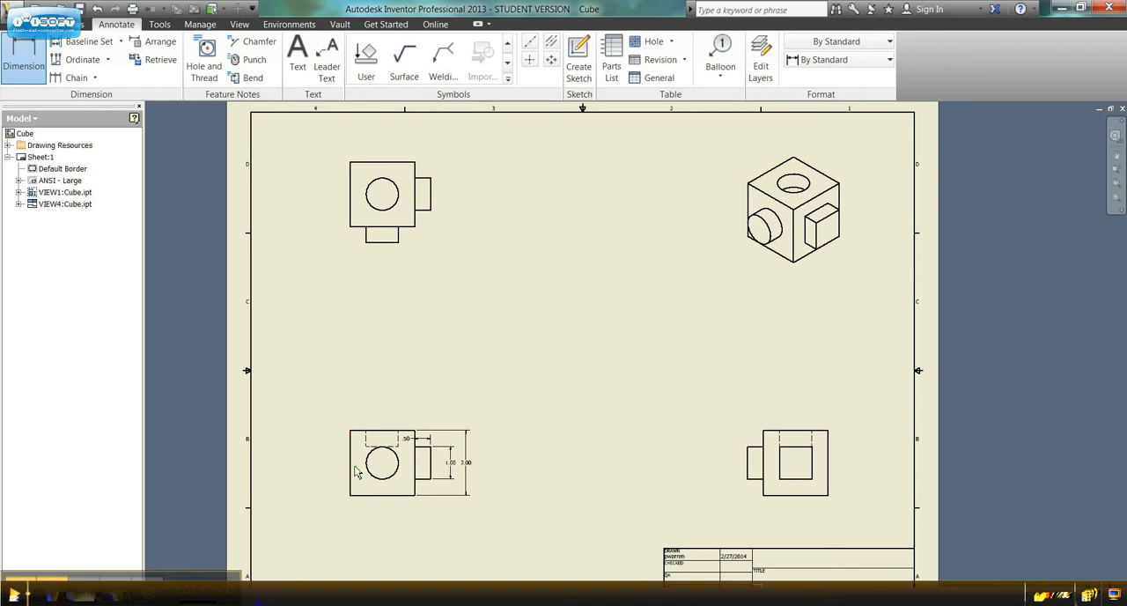
Step: Dimension the cube's width above the front view and the circular boss's diameter outside the cube, both with default text
click(415, 471)
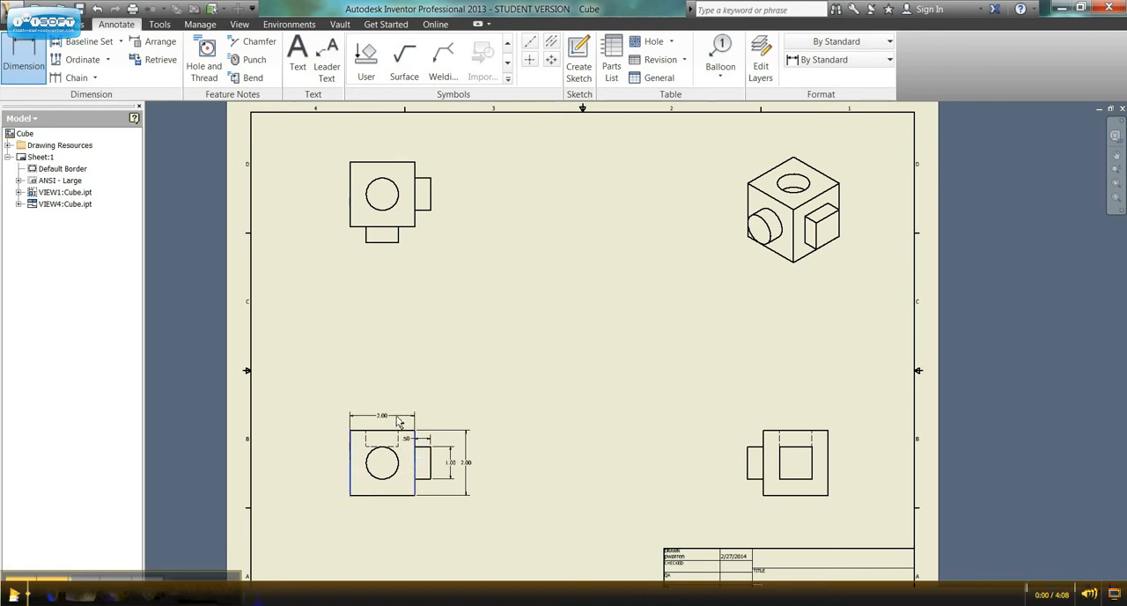
click(398, 420)
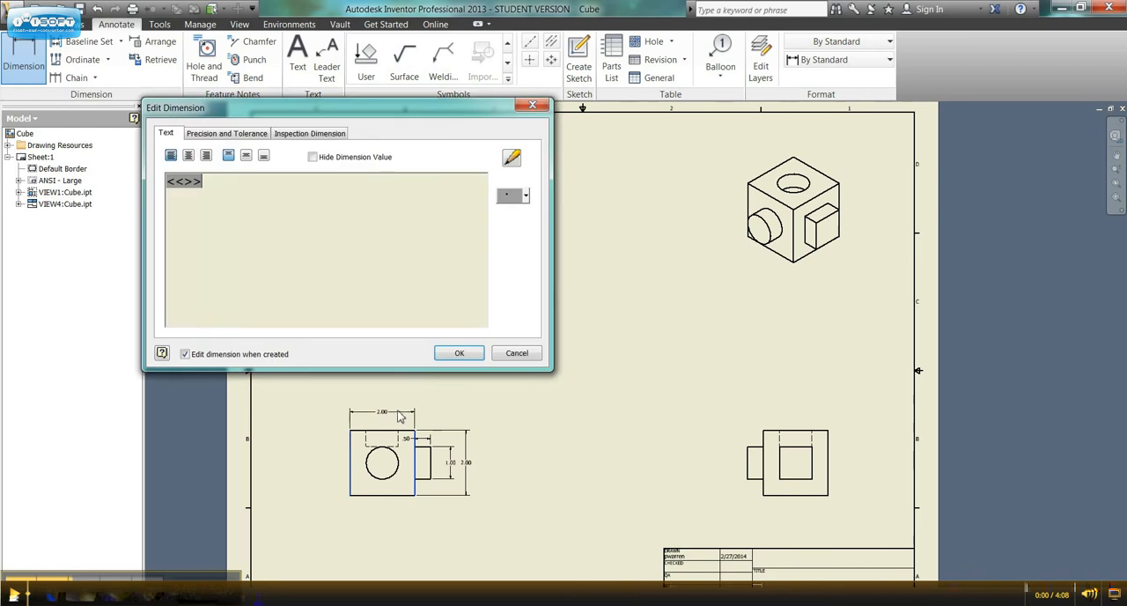
click(460, 353)
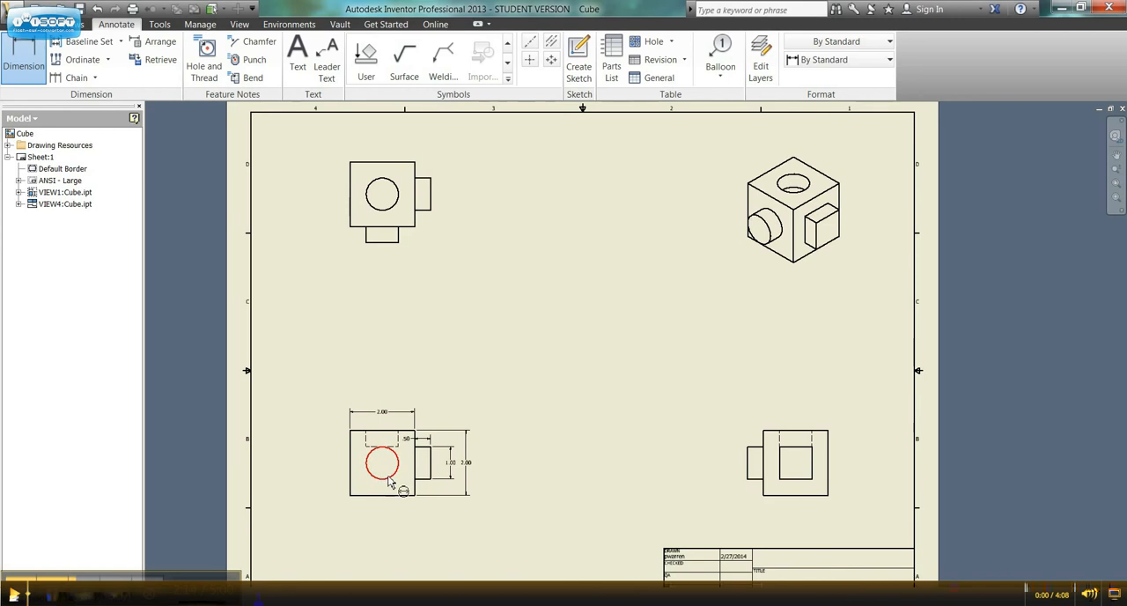
click(391, 482)
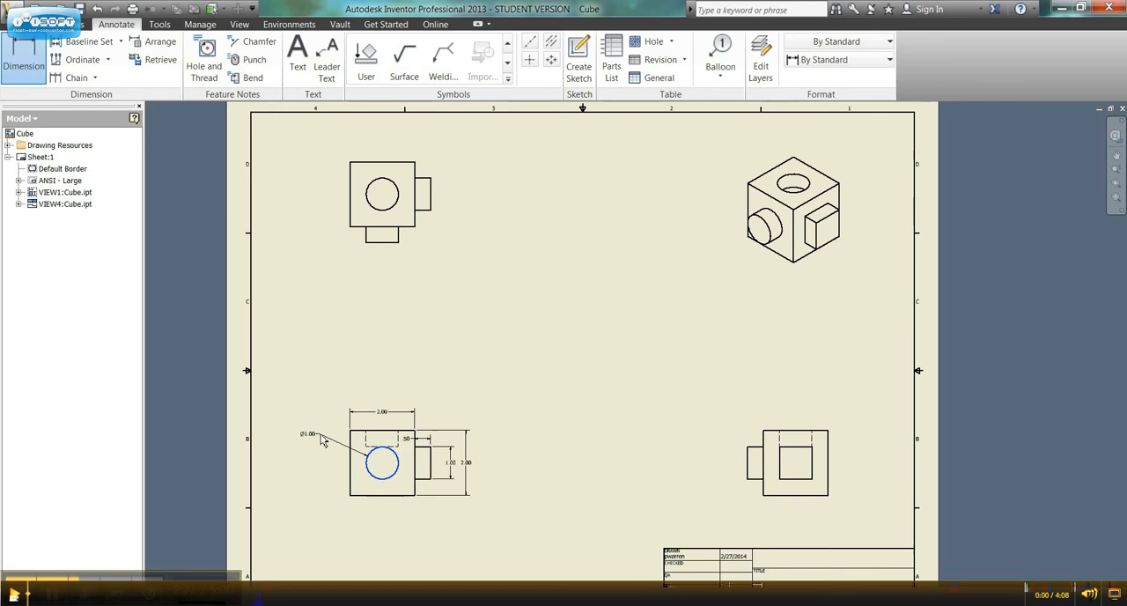
click(325, 439)
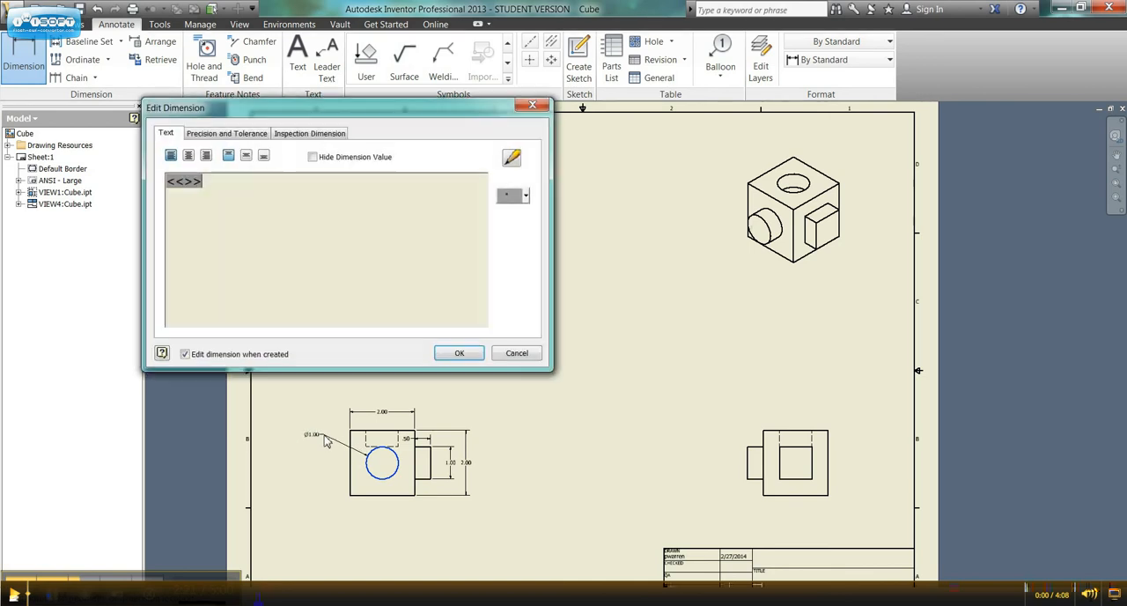
click(459, 352)
scroll(310, 455, down, 2)
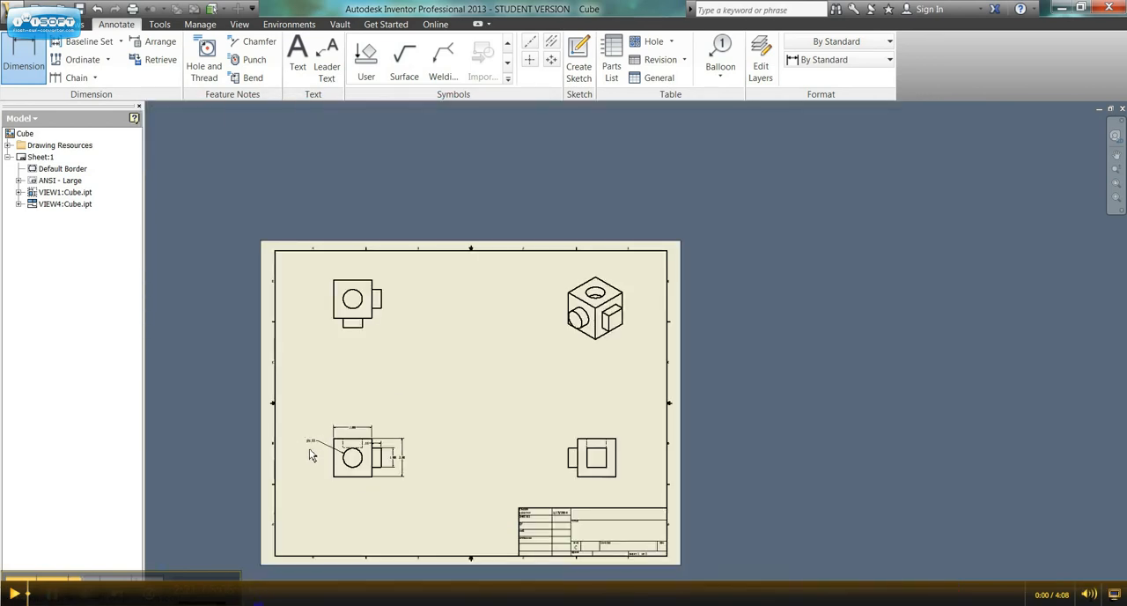
scroll(310, 454, up, 6)
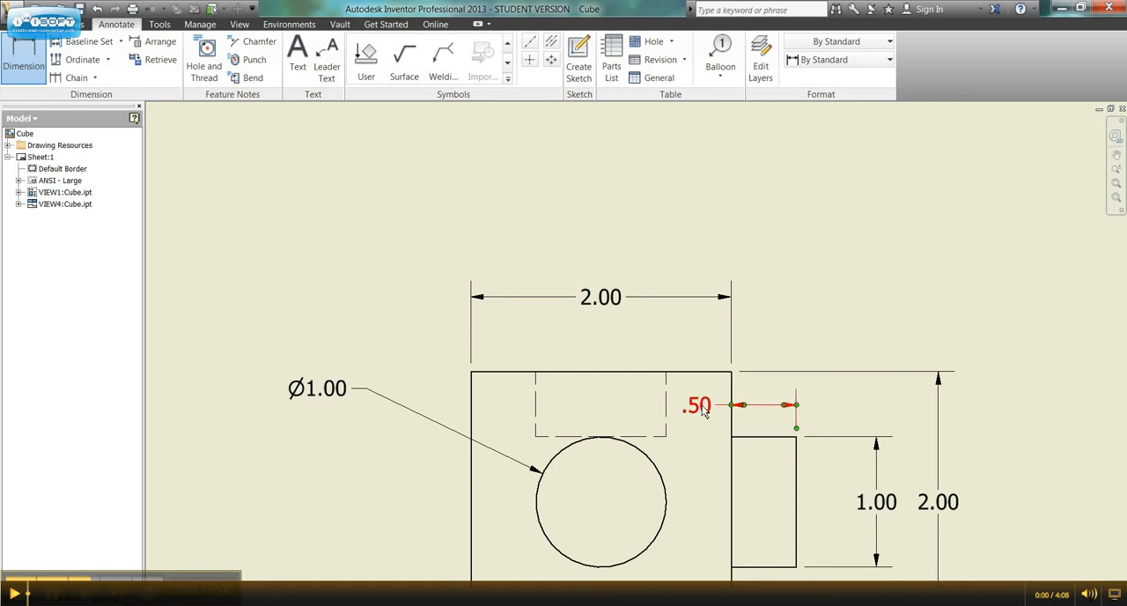
scroll(654, 440, down, 4)
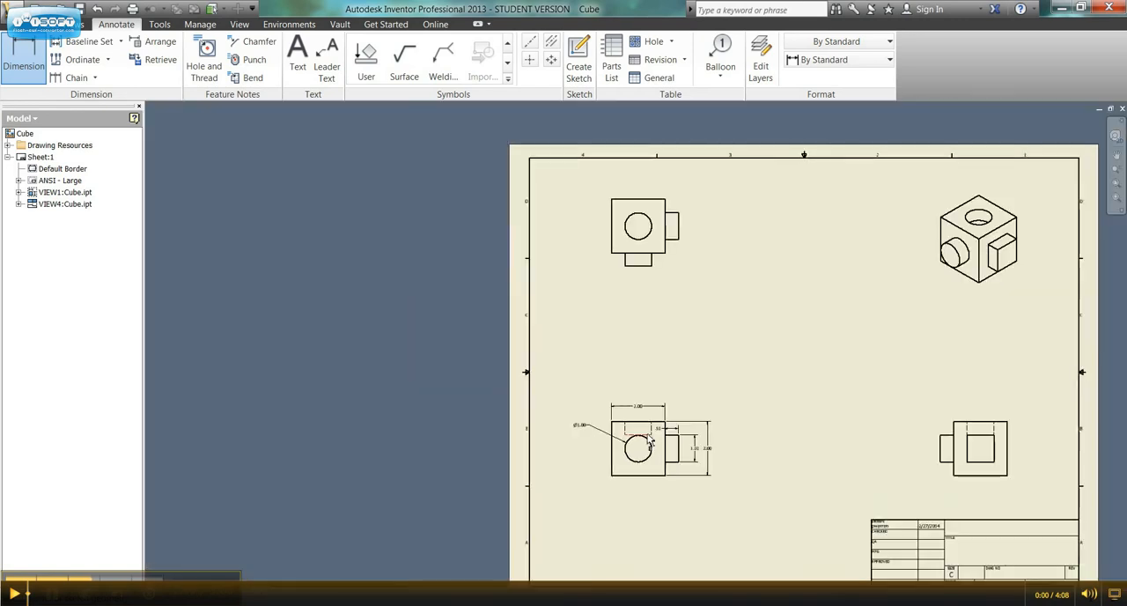
scroll(653, 443, up, 2)
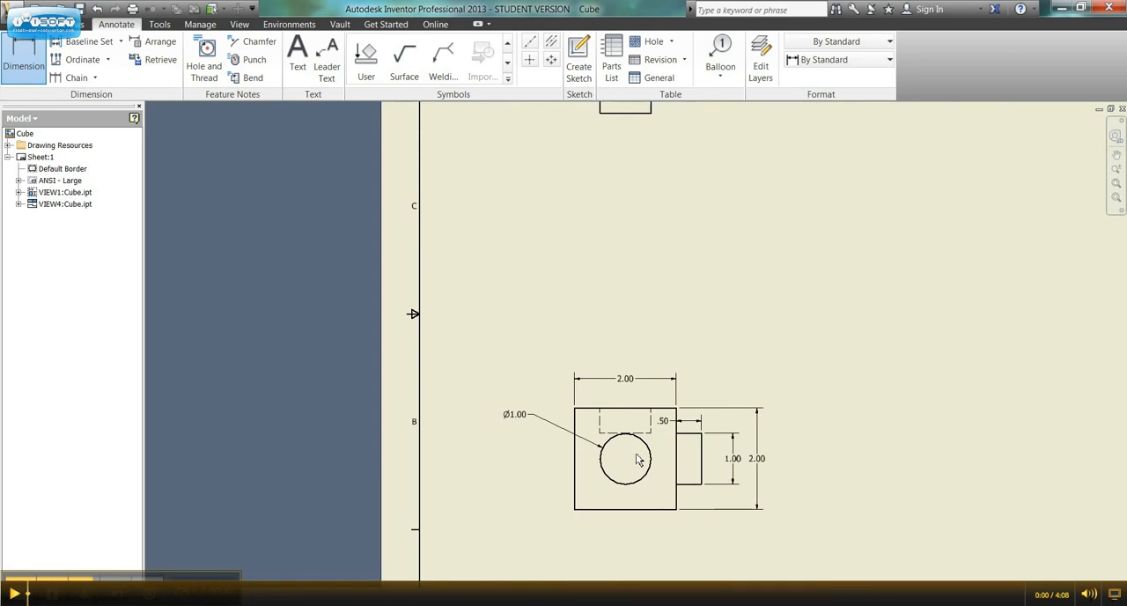
middle_drag(858, 469, 433, 411)
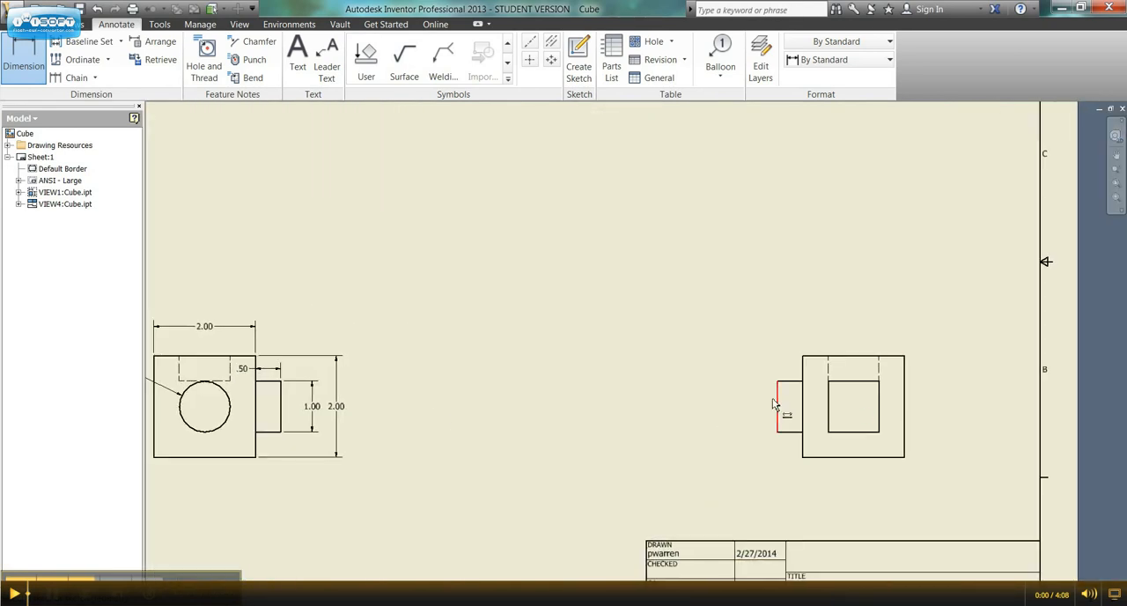
middle_drag(494, 391, 670, 412)
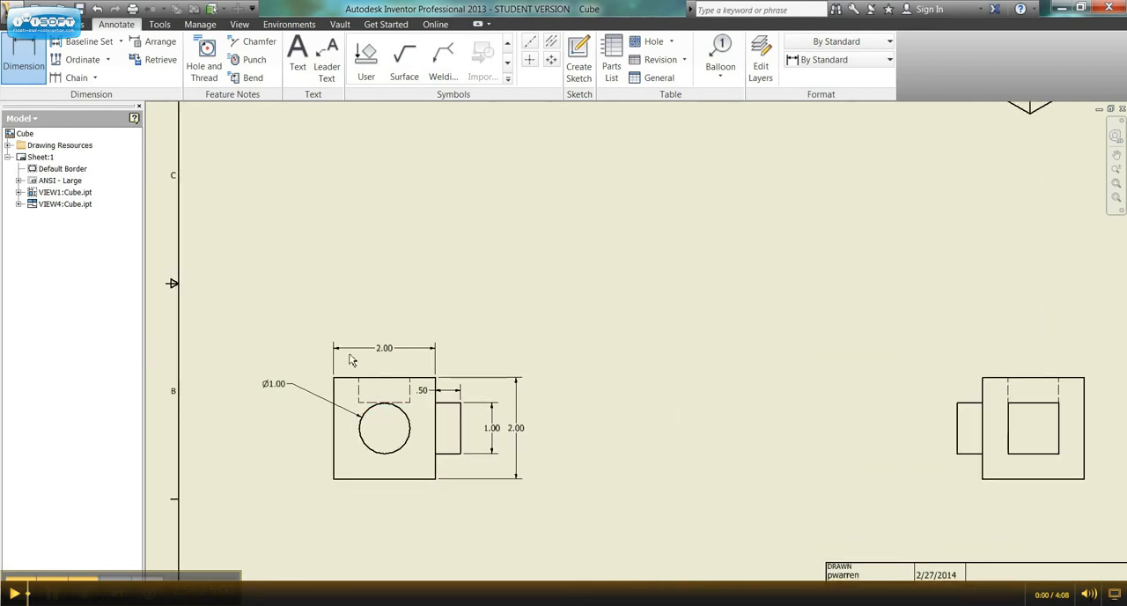
Step: Add a hole note with a leader to the circular hole in the top view, placing its text beside the cube
mouse_move(589, 347)
middle_down()
mouse_move(541, 529)
mouse_move(599, 601)
middle_up()
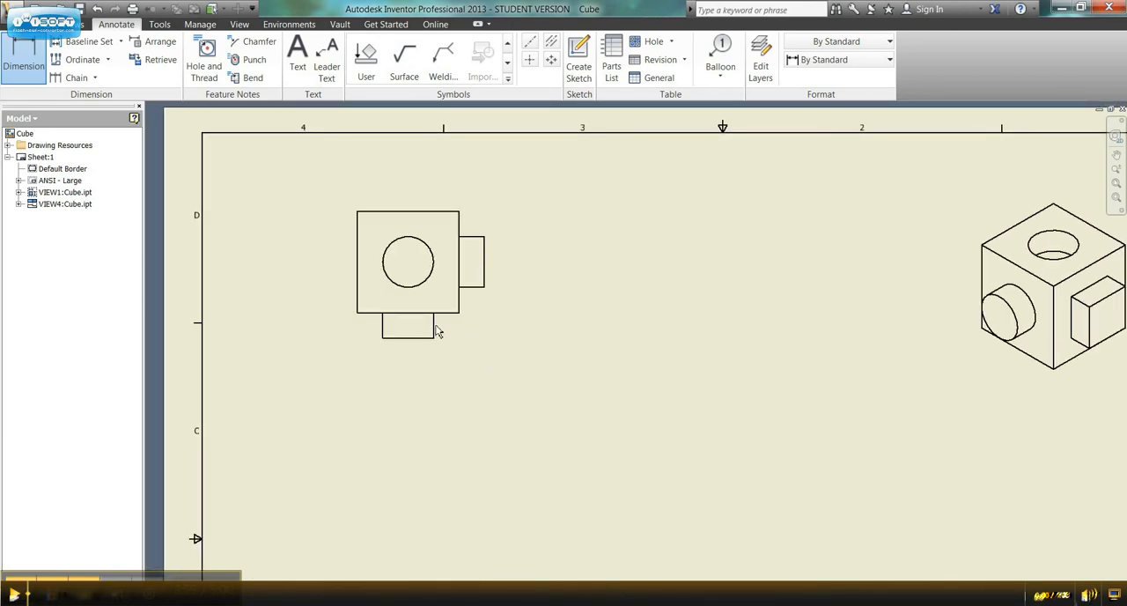
click(205, 56)
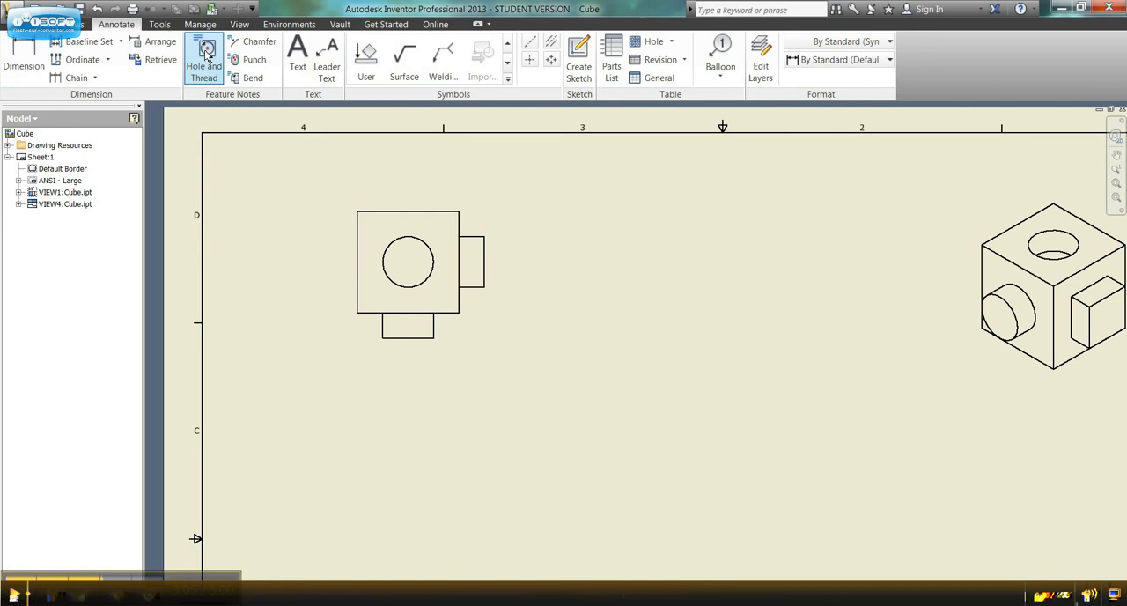
click(407, 261)
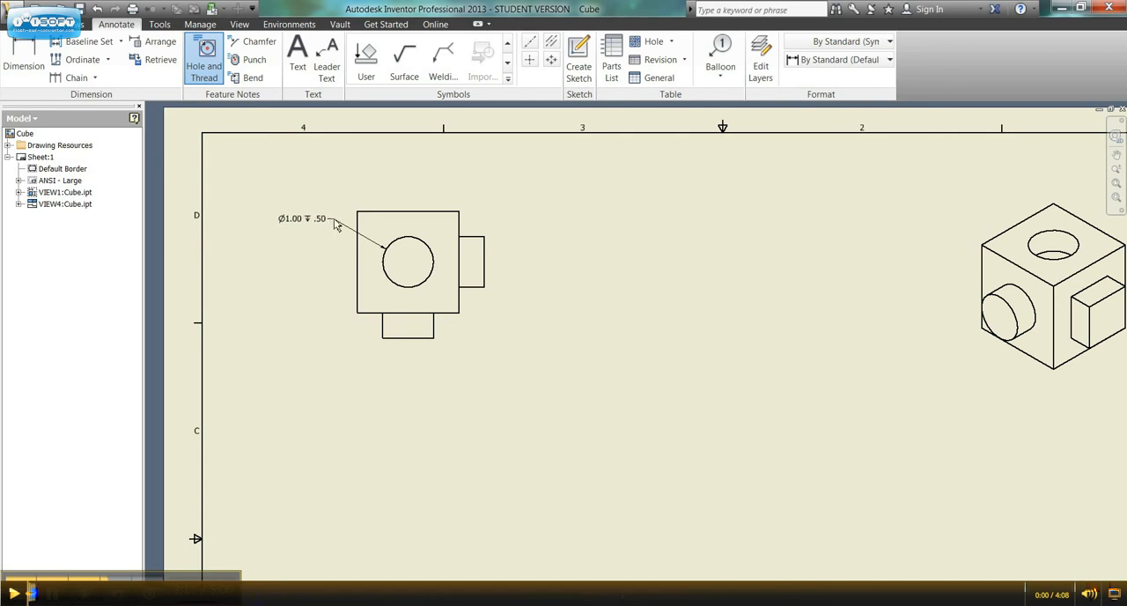
click(335, 225)
Step: Review the top view's hole note against the front view's dimensions, and minimize the drawing window
middle_drag(297, 485, 319, 271)
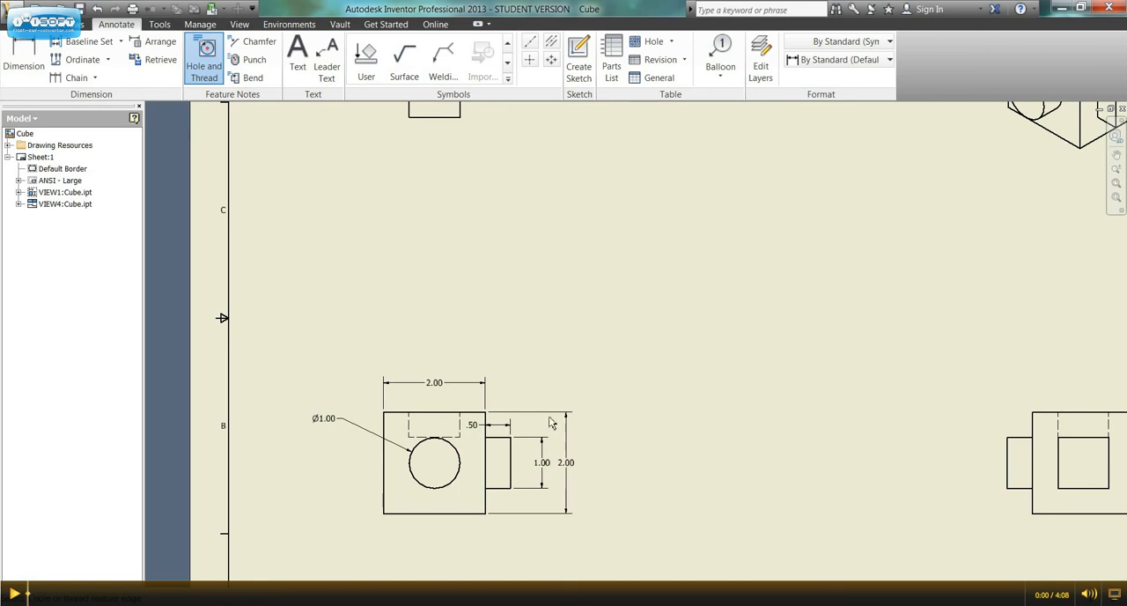
mouse_move(445, 250)
middle_down()
mouse_move(461, 397)
mouse_move(450, 498)
middle_up()
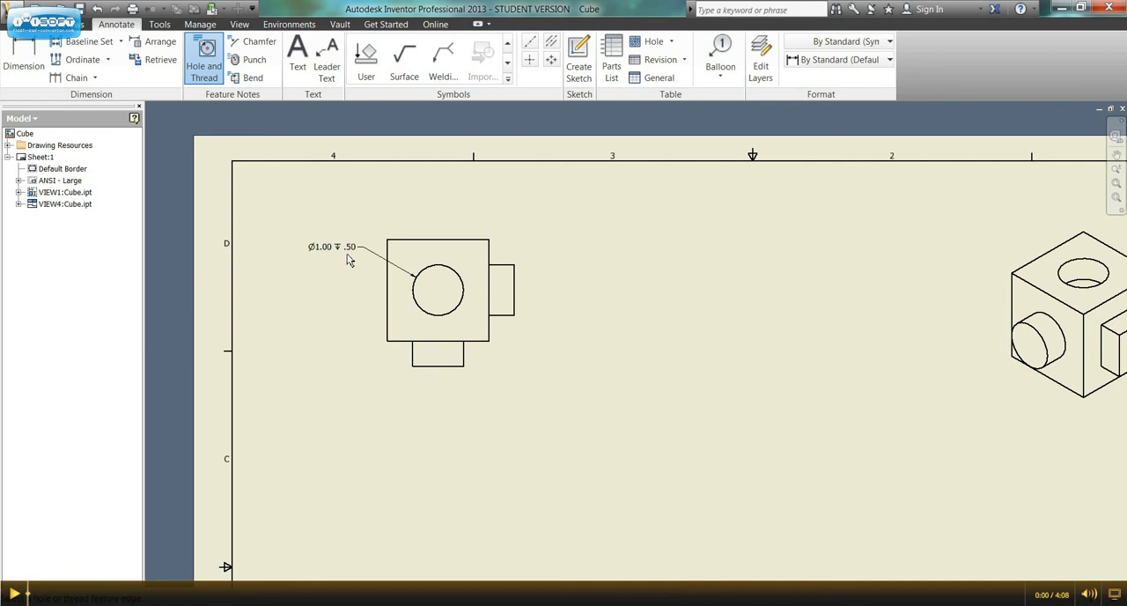
middle_drag(366, 269, 367, 308)
scroll(367, 313, up, 4)
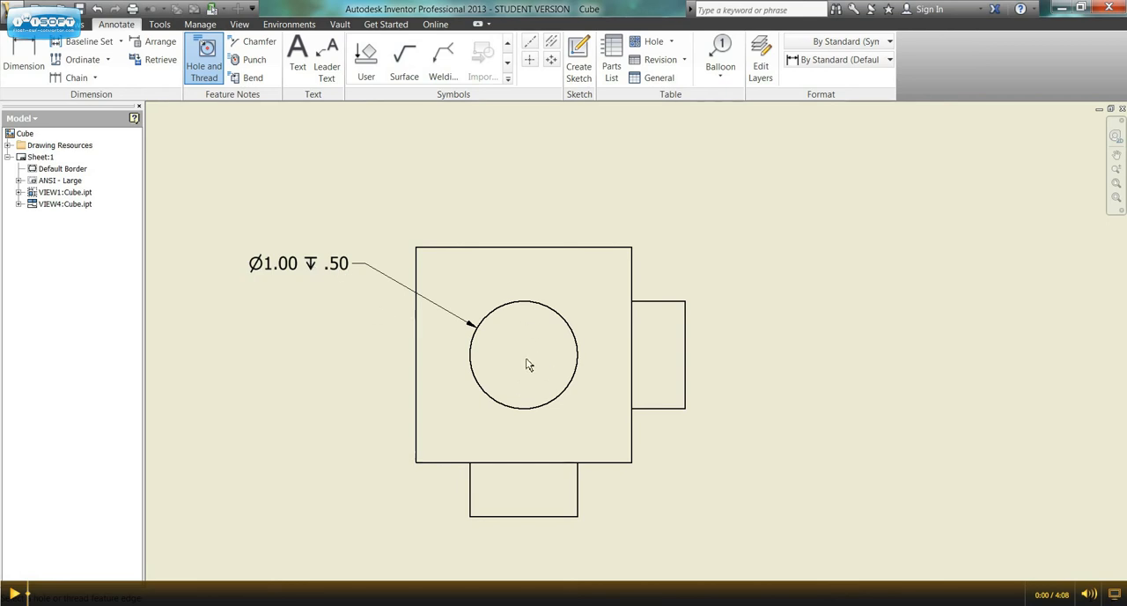
scroll(529, 353, up, 4)
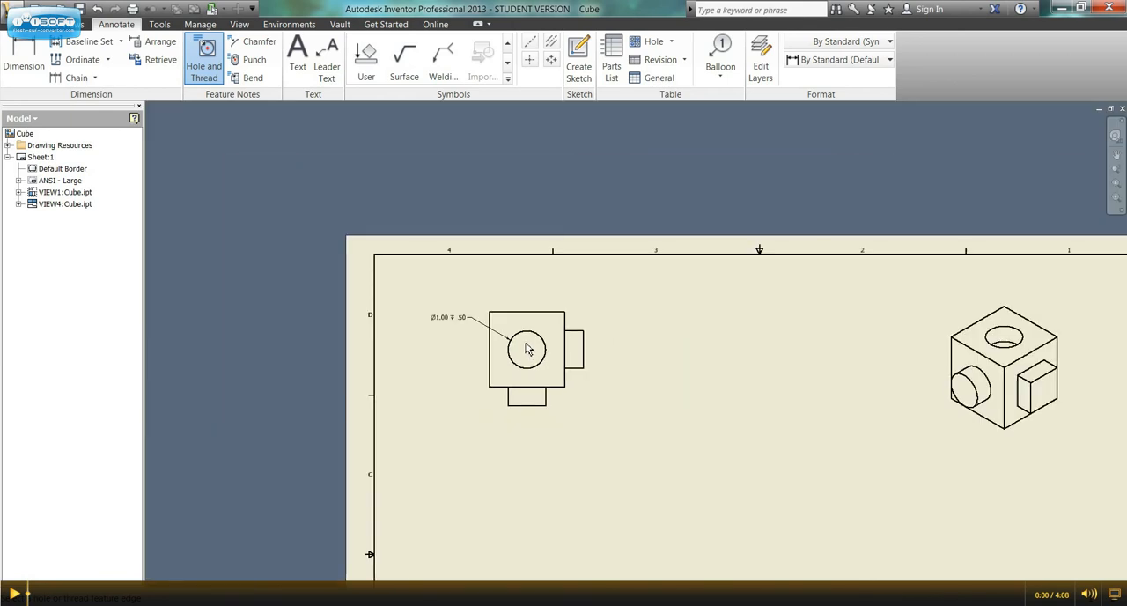
mouse_move(663, 445)
middle_down()
mouse_move(516, 241)
mouse_move(490, 257)
middle_up()
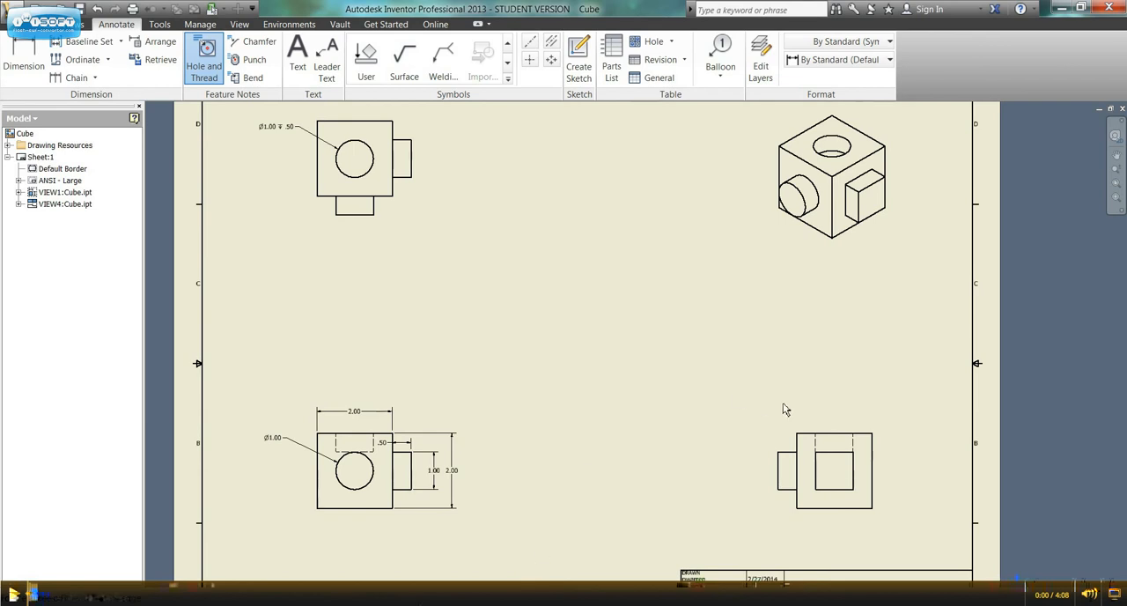
click(1061, 9)
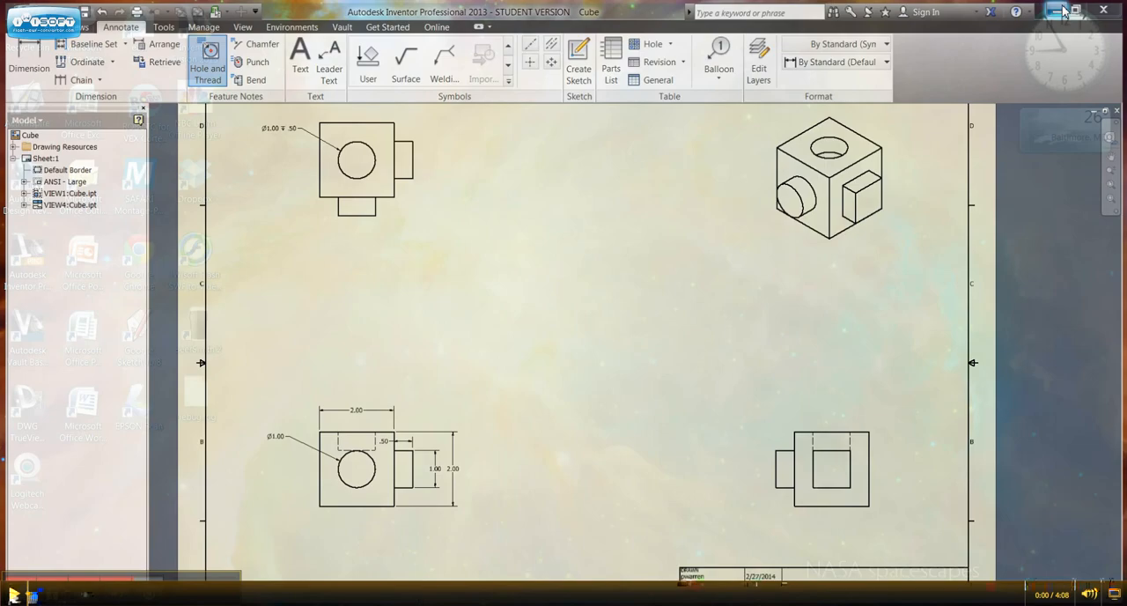